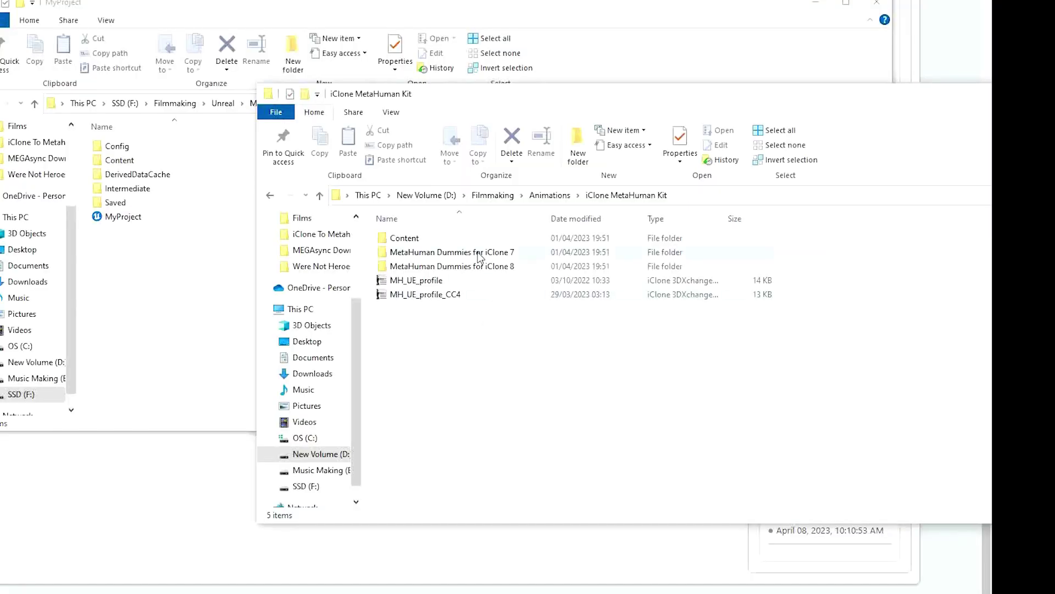
Copy the iClone and MetaHumans folders from the iClone MetaHuman Kit's Content folder
{"action": "double_click", "coordinate": [479, 257]}
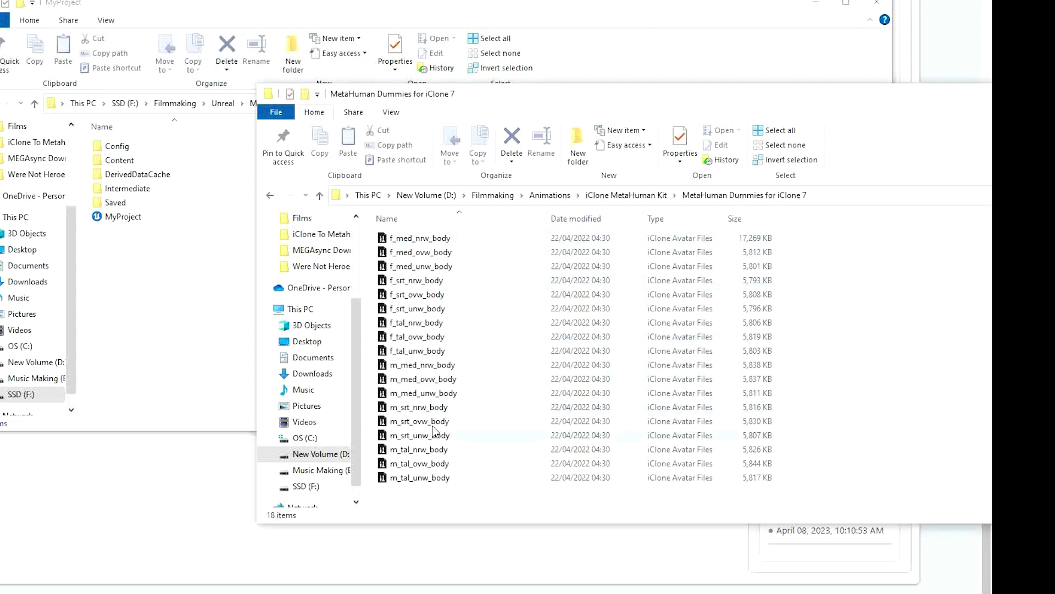
{"action": "left_click", "coordinate": [270, 195]}
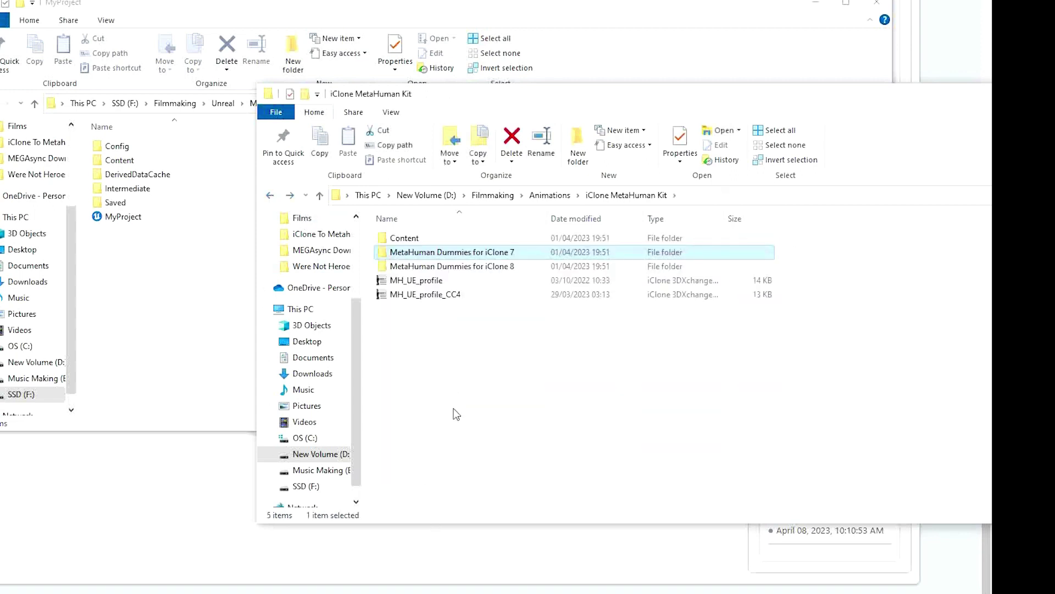
{"action": "double_click", "coordinate": [409, 241]}
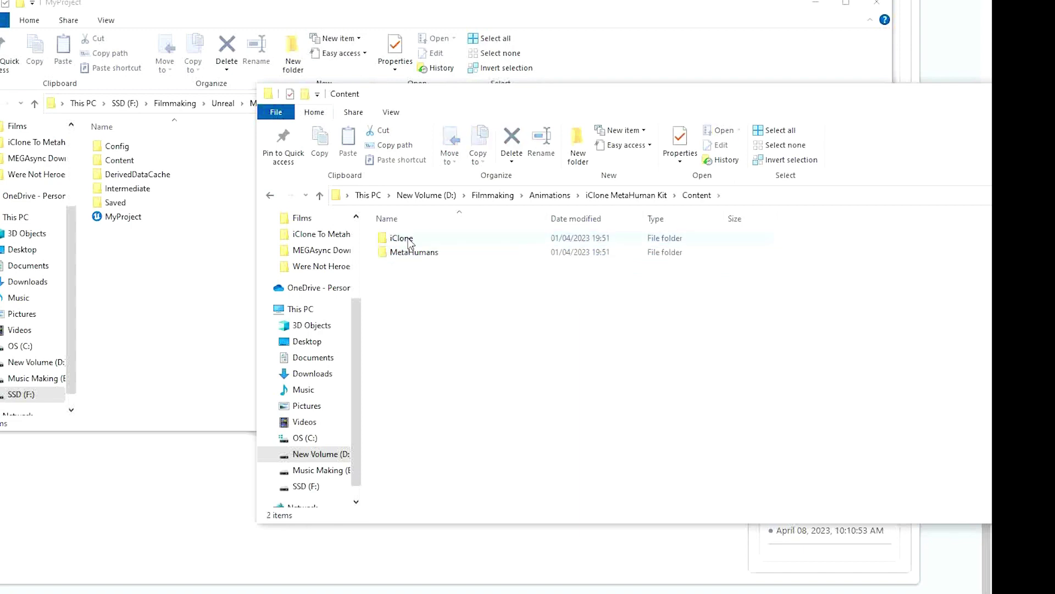
{"action": "left_click_drag", "start_coordinate": [429, 290], "coordinate": [404, 235]}
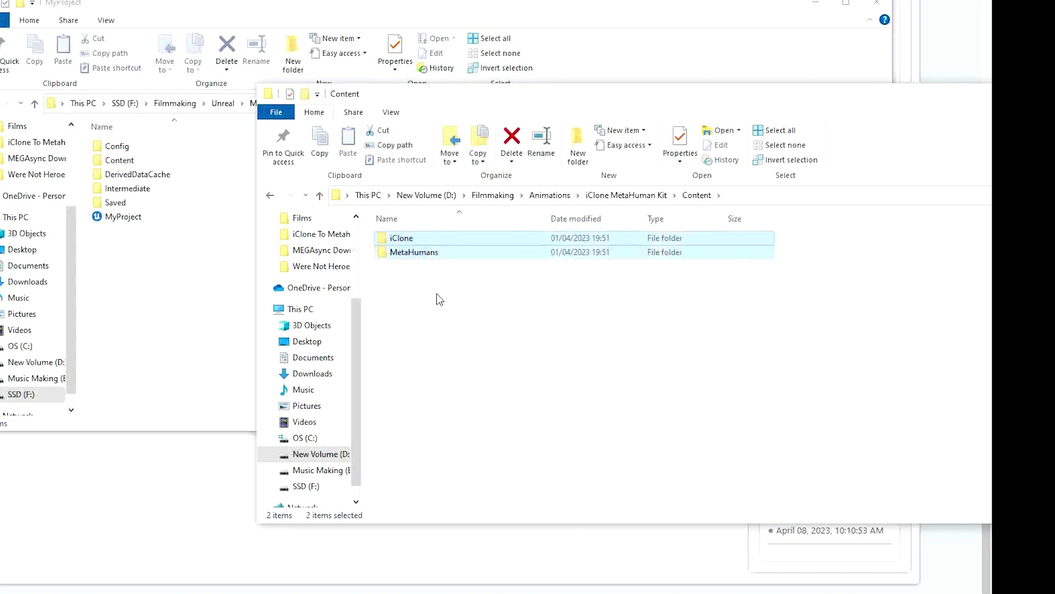
{"action": "key", "text": "ctrl+c"}
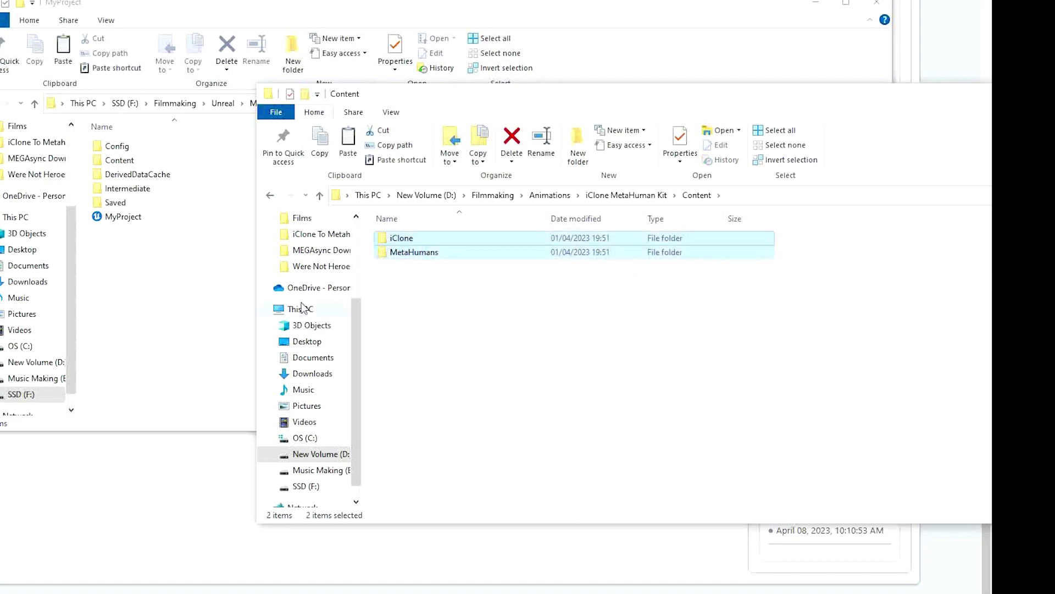
Paste both folders into MyProject's Content folder, replacing the files with the same names
{"action": "left_click", "coordinate": [135, 163]}
{"action": "double_click", "coordinate": [135, 161]}
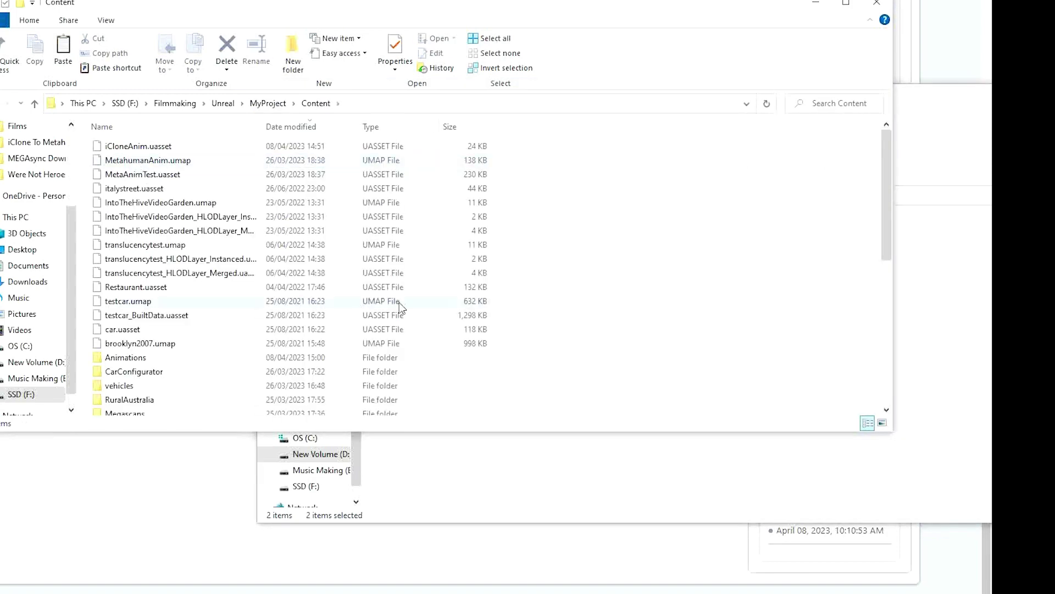
{"action": "scroll", "coordinate": [549, 300], "scroll_direction": "down", "scroll_amount": 2}
{"action": "key", "text": "ctrl+v"}
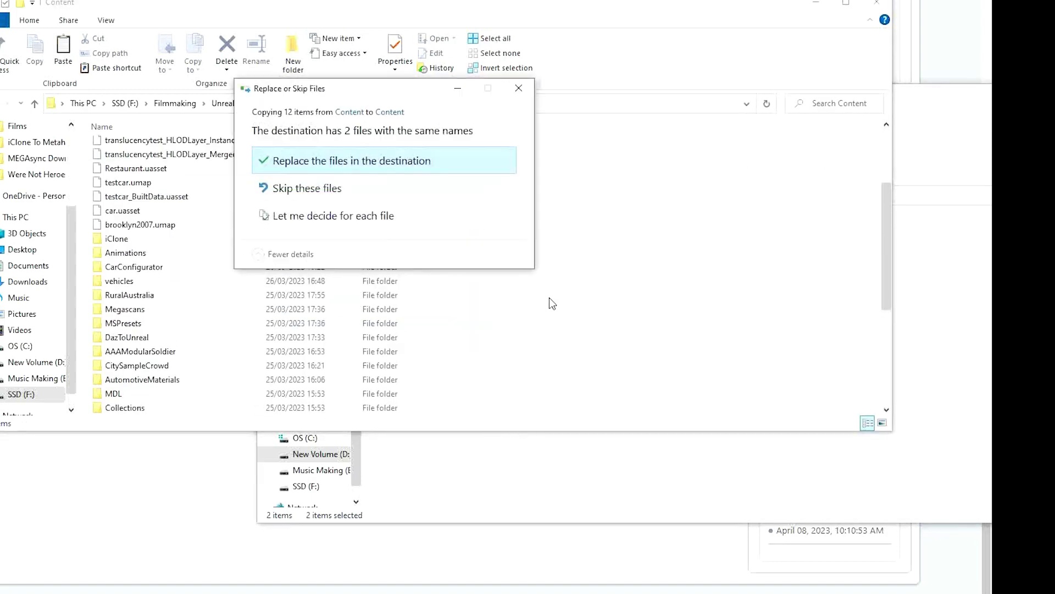
{"action": "left_click", "coordinate": [406, 162]}
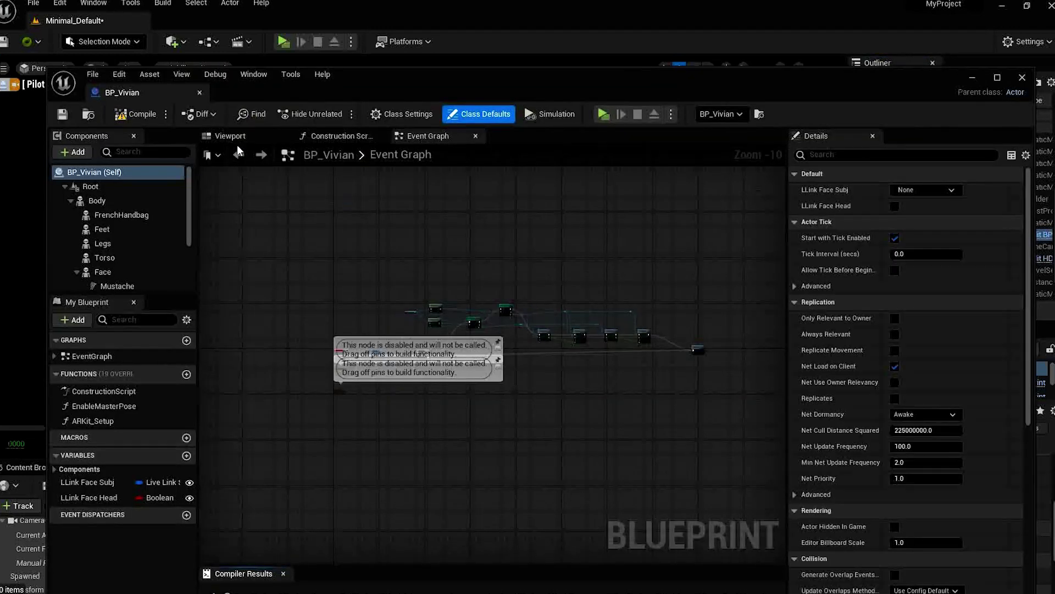
Show BP_Vivian in the blueprint viewport and confirm the Body component uses the f_tal_nrw_body mesh
{"action": "left_click", "coordinate": [234, 136]}
{"action": "left_click", "coordinate": [489, 319]}
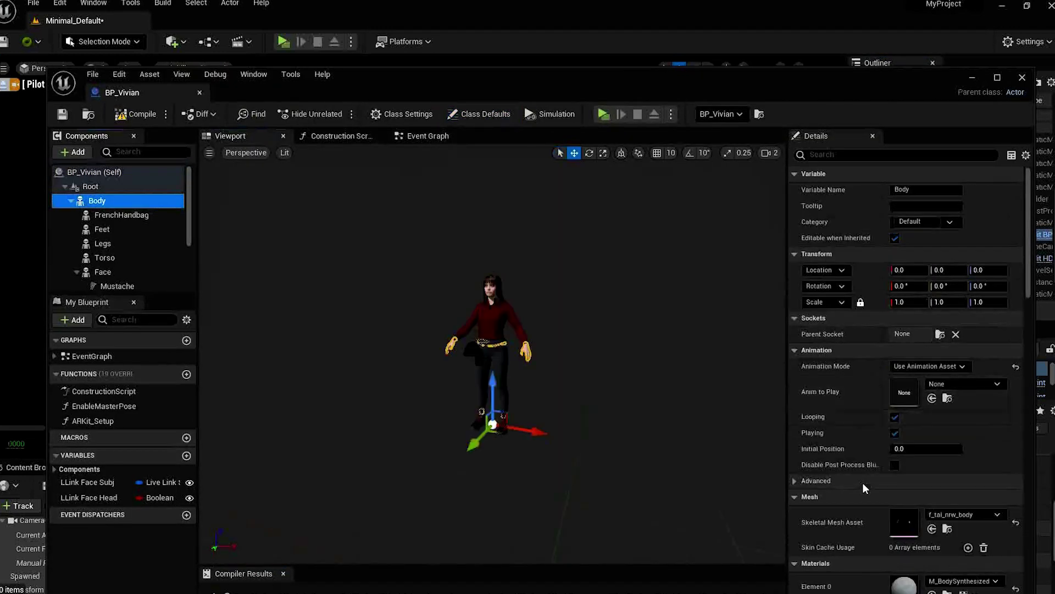
{"action": "scroll", "coordinate": [863, 483], "scroll_direction": "down", "scroll_amount": 1}
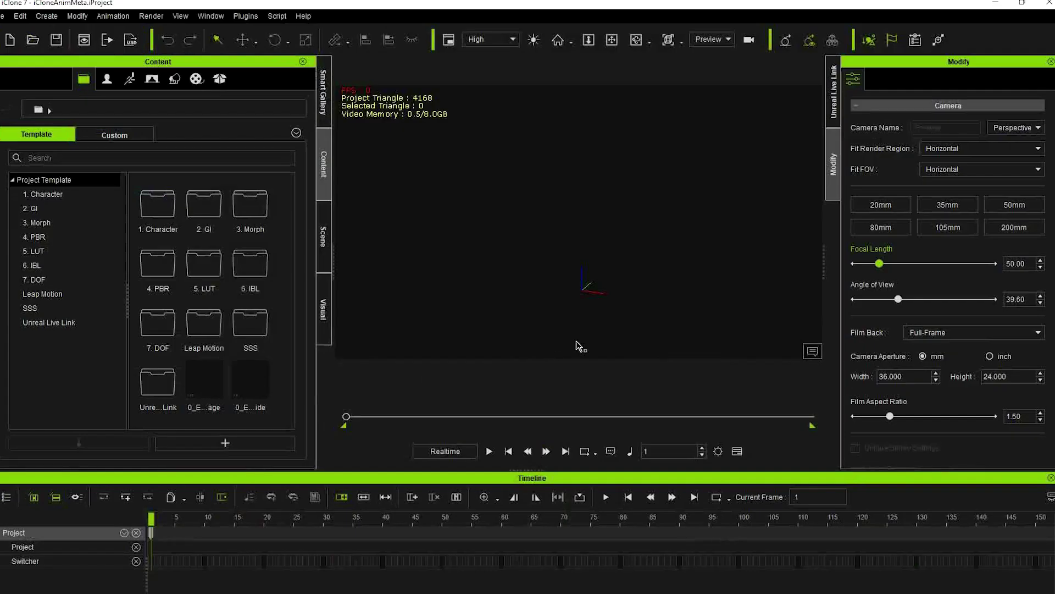
Import the f_tal_nrw_body dummy avatar and show the MotionPlus Female animations in the library
{"action": "left_click", "coordinate": [3, 16]}
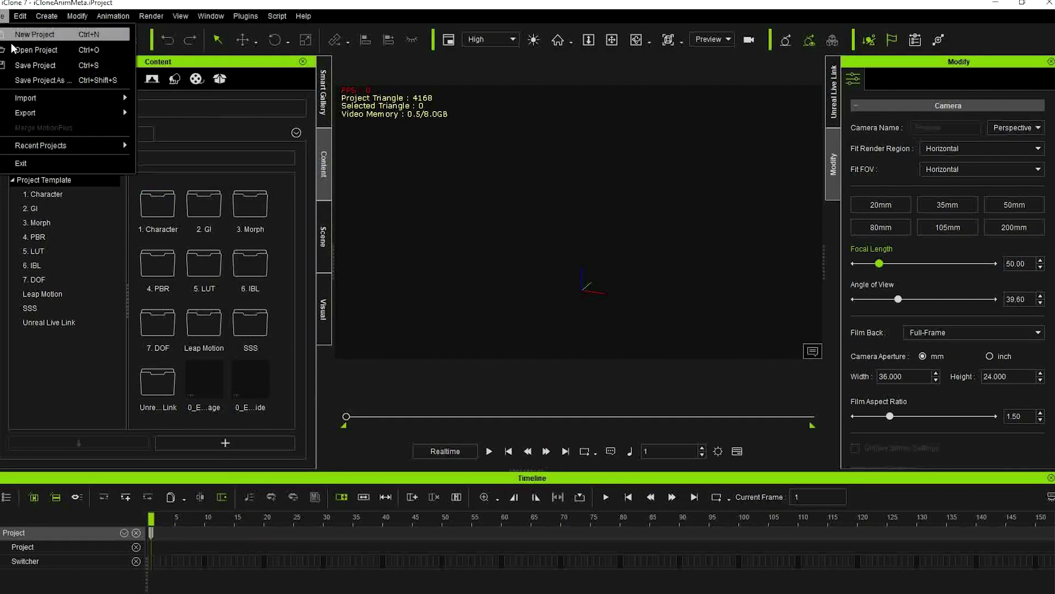
{"action": "mouse_move", "coordinate": [75, 96]}
{"action": "left_click", "coordinate": [143, 100]}
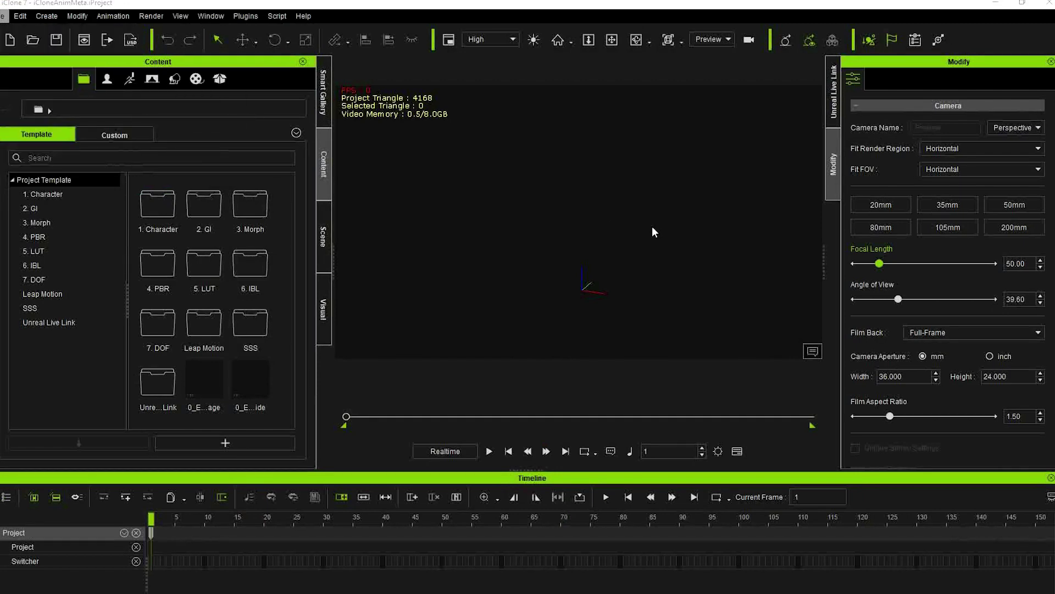
{"action": "left_click", "coordinate": [469, 372]}
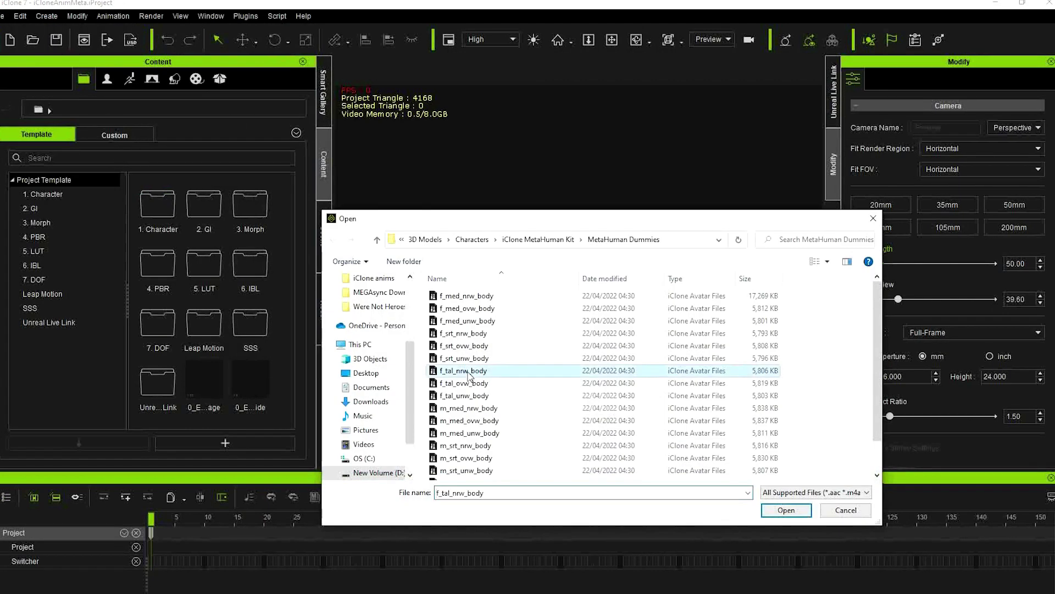
{"action": "left_click", "coordinate": [785, 510]}
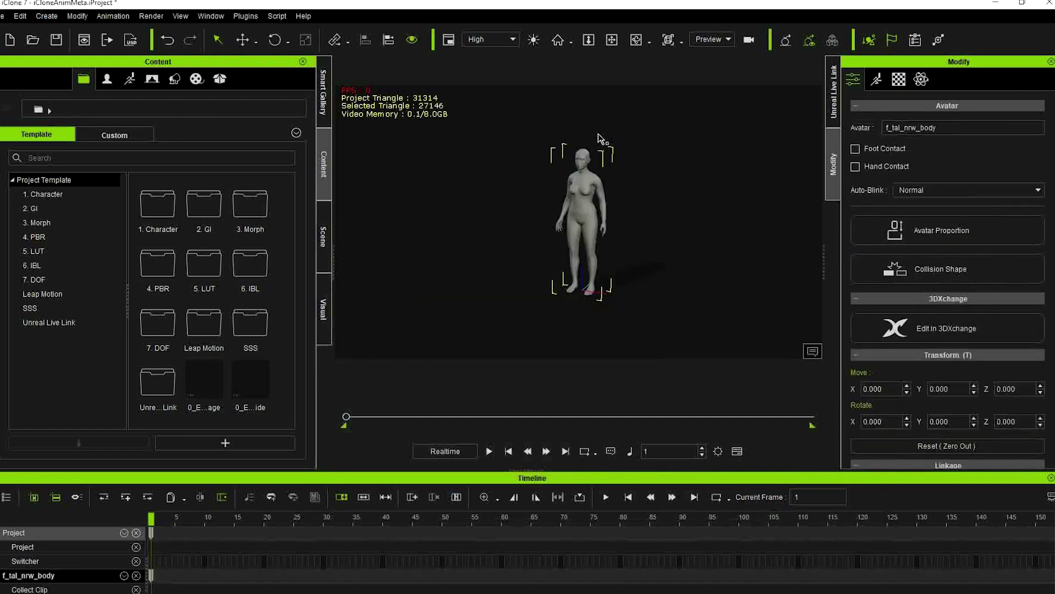
{"action": "left_click", "coordinate": [130, 79]}
{"action": "left_click", "coordinate": [39, 222]}
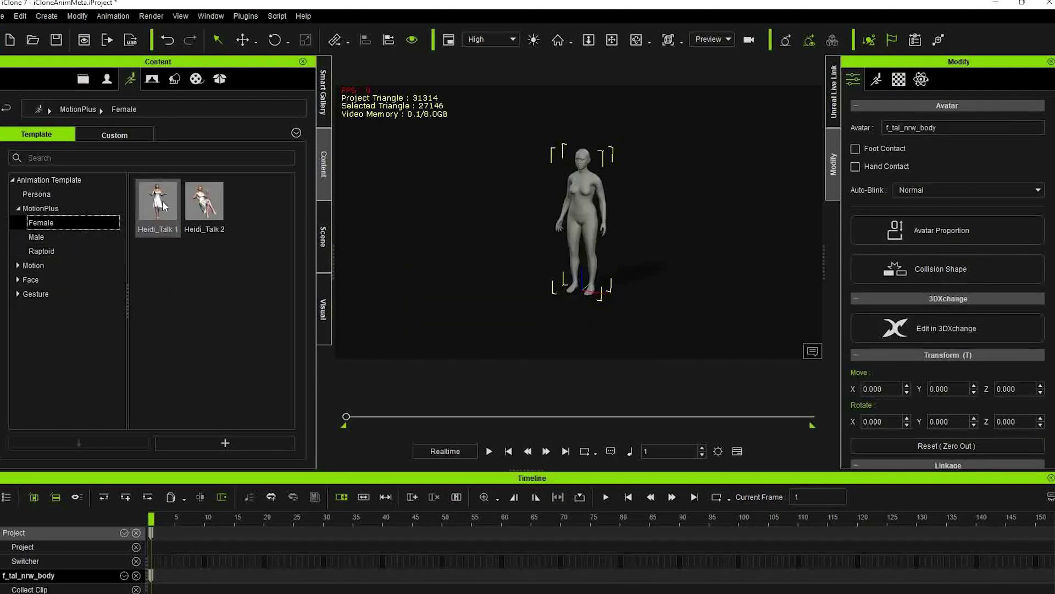
Apply the Heidi_Talk 1 motion to the dummy and scrub through its frames
{"action": "left_click_drag", "start_coordinate": [157, 204], "coordinate": [582, 208]}
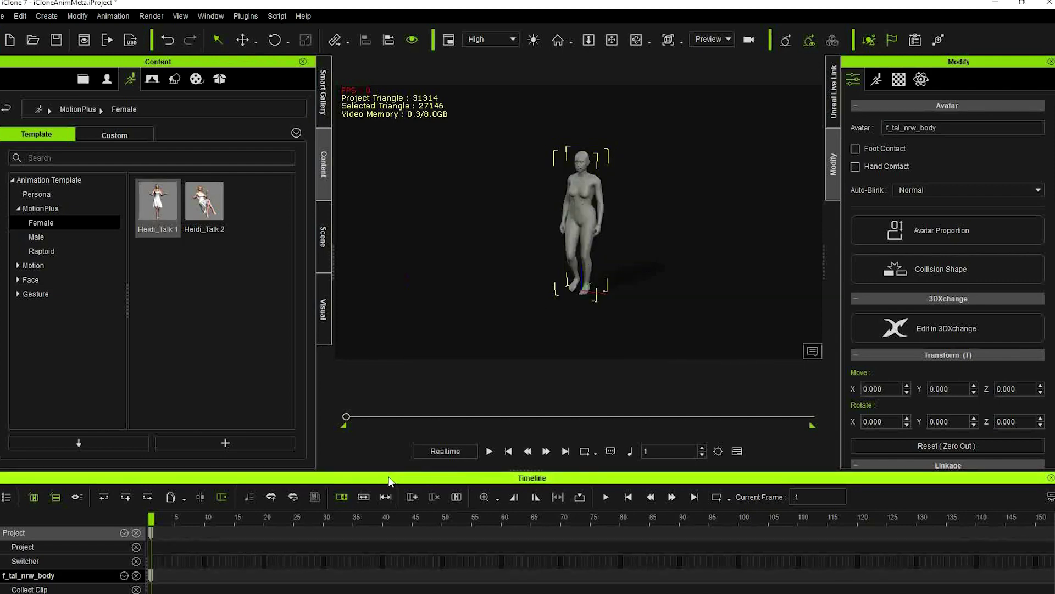
{"action": "left_click_drag", "start_coordinate": [346, 416], "coordinate": [443, 423]}
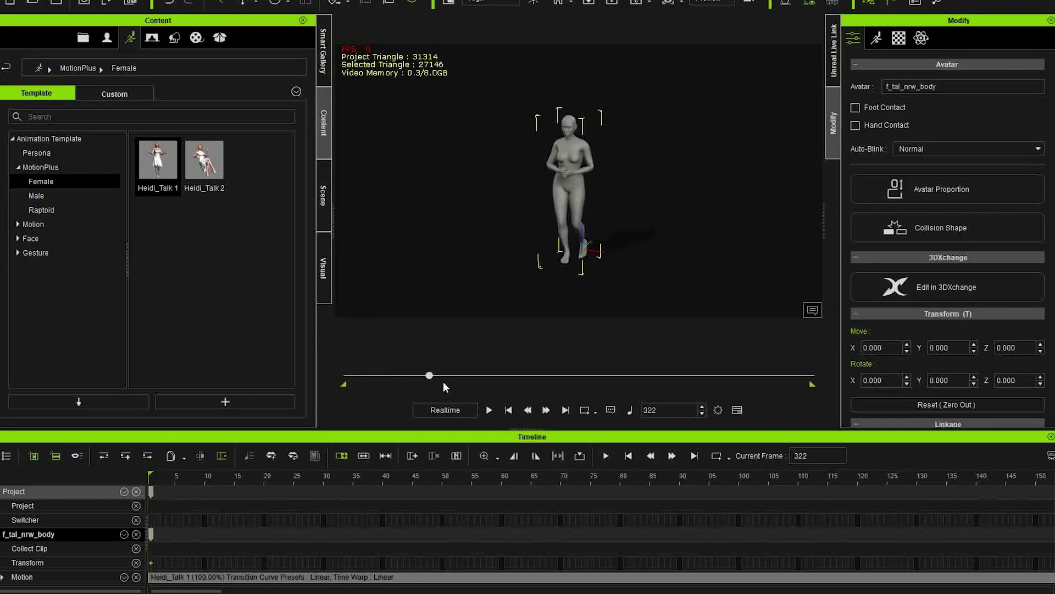
{"action": "left_click_drag", "start_coordinate": [443, 383], "coordinate": [705, 383]}
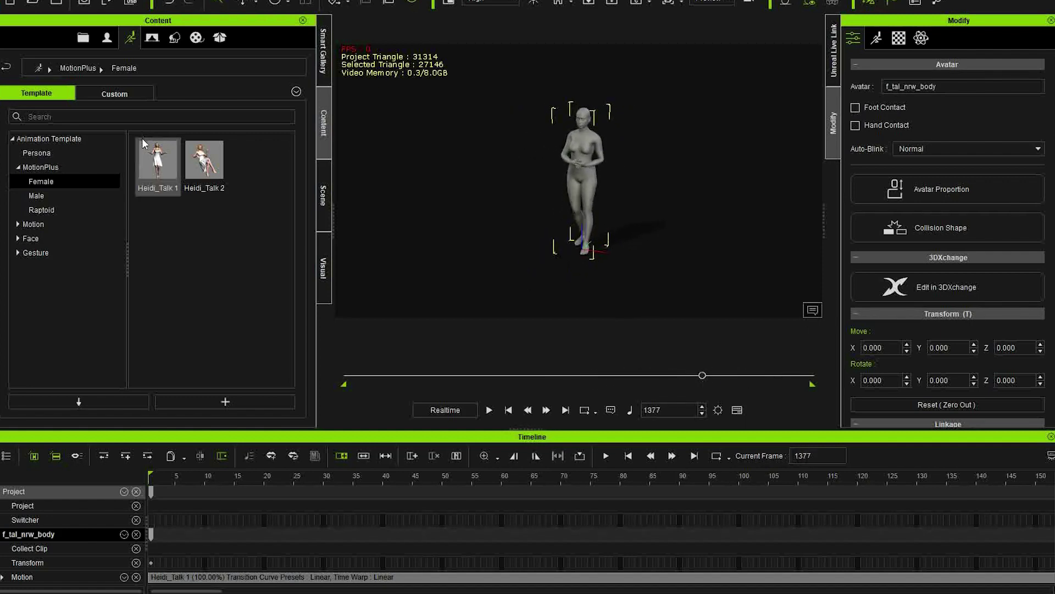
Add Heidi_Talk 2 after it, starting at frame 1521, and review the combined motion
{"action": "left_click_drag", "start_coordinate": [197, 169], "coordinate": [498, 457]}
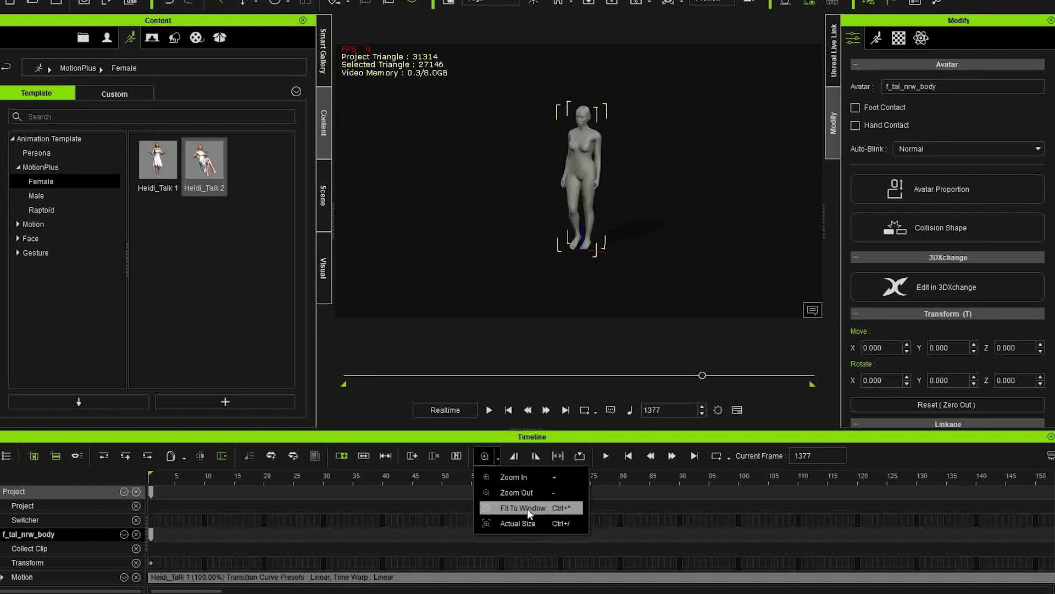
{"action": "left_click", "coordinate": [520, 508]}
{"action": "left_click", "coordinate": [855, 575]}
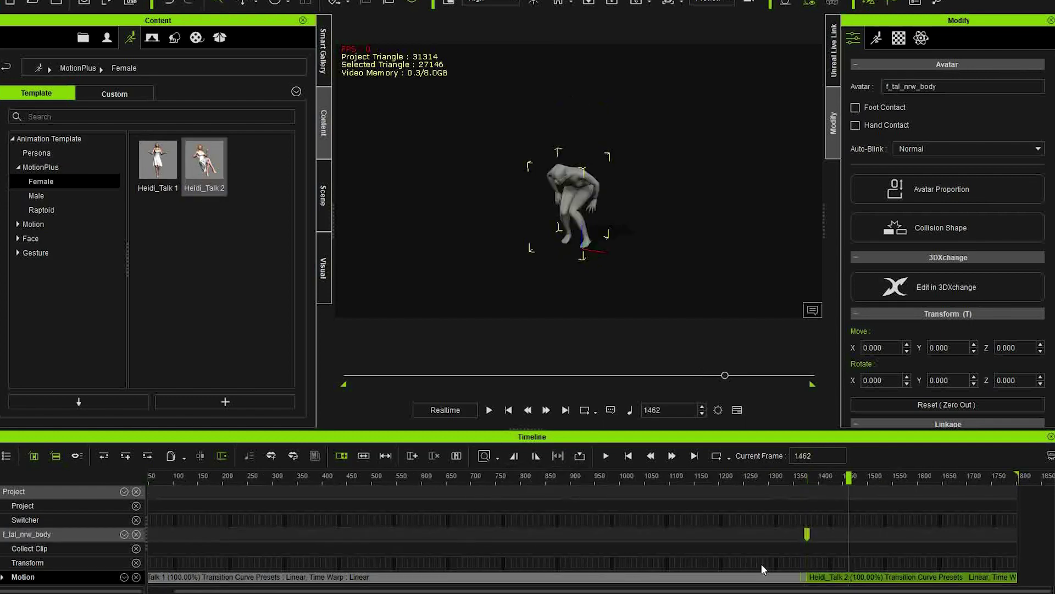
{"action": "left_click", "coordinate": [749, 578]}
{"action": "mouse_move", "coordinate": [782, 484]}
{"action": "left_mouse_down"}
{"action": "mouse_move", "coordinate": [842, 485]}
{"action": "mouse_move", "coordinate": [782, 485]}
{"action": "left_mouse_up"}
{"action": "left_click", "coordinate": [771, 486]}
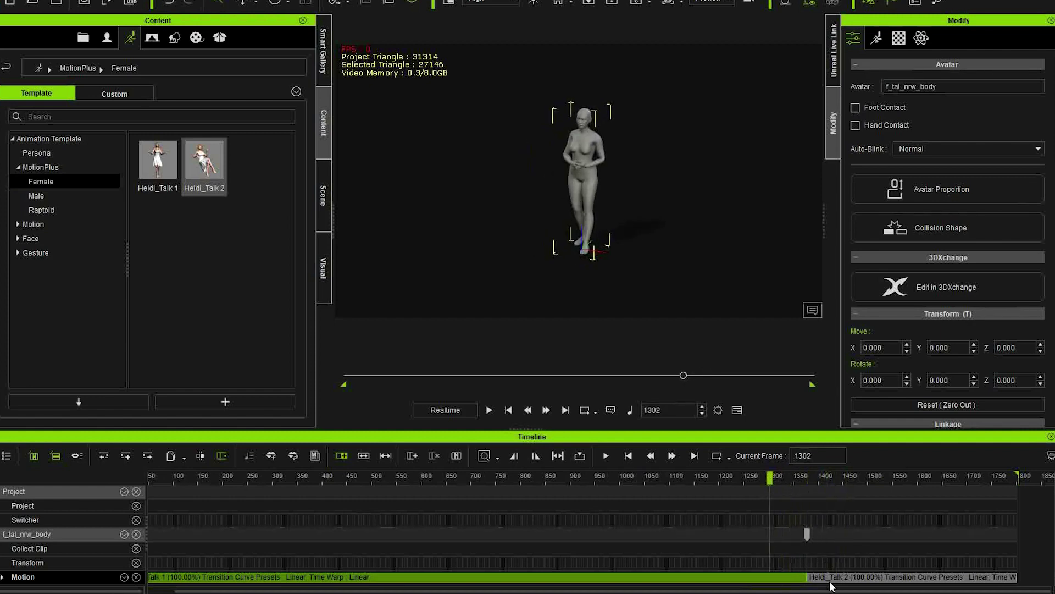
{"action": "mouse_move", "coordinate": [829, 579]}
{"action": "left_mouse_down"}
{"action": "mouse_move", "coordinate": [904, 584]}
{"action": "mouse_move", "coordinate": [849, 583]}
{"action": "left_mouse_up"}
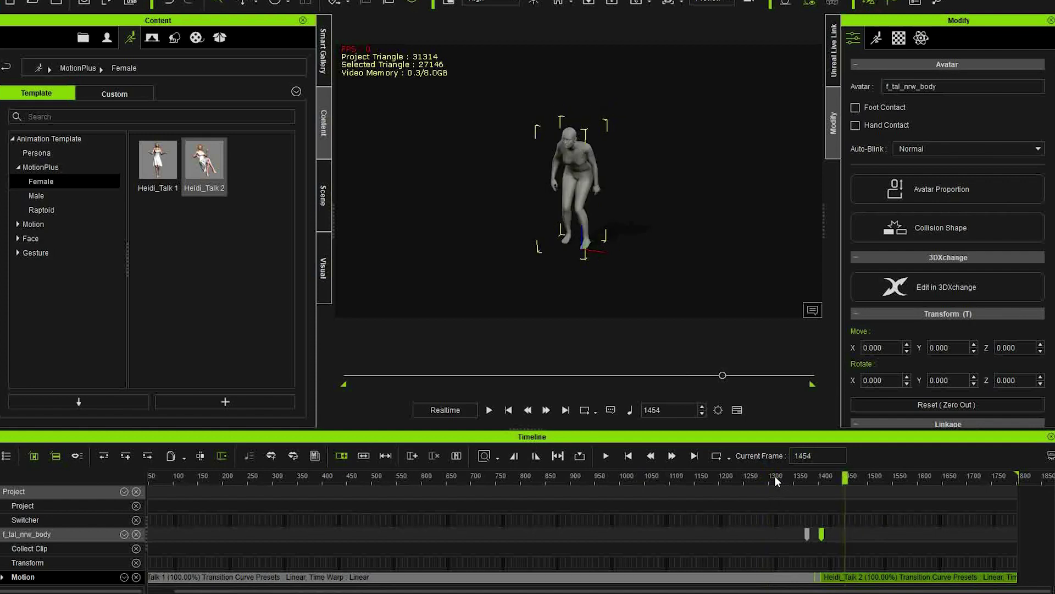
{"action": "left_click_drag", "start_coordinate": [777, 484], "coordinate": [882, 501]}
{"action": "left_click_drag", "start_coordinate": [1014, 477], "coordinate": [148, 475]}
Open the Export FBX settings dialog
{"action": "left_click", "coordinate": [10, 1]}
{"action": "mouse_move", "coordinate": [25, 71]}
{"action": "left_click", "coordinate": [177, 89]}
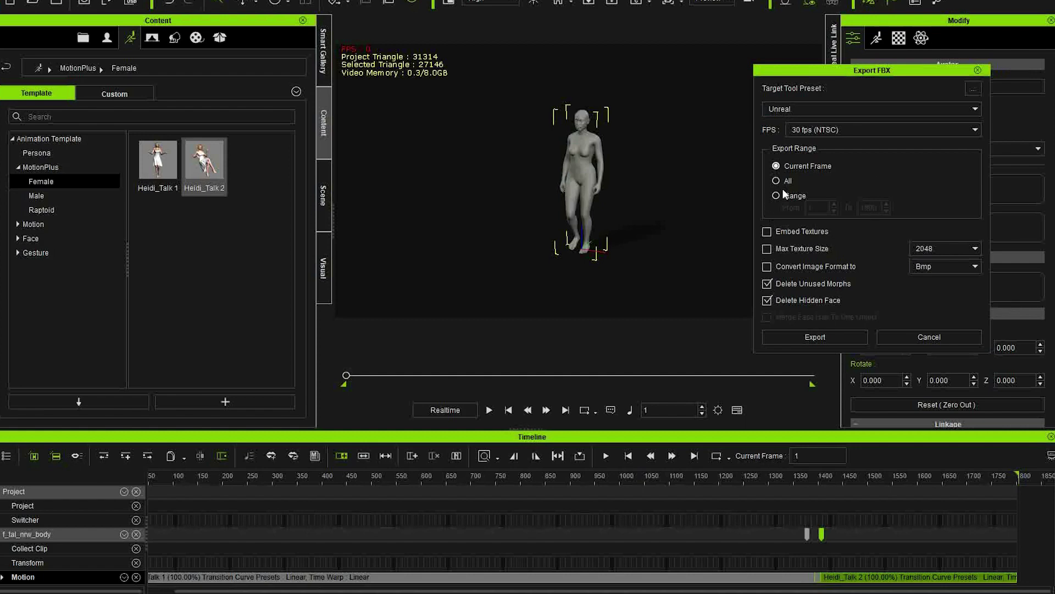
Keep the Unreal preset at 30 fps and set the export range to frames 1–1800
{"action": "left_click", "coordinate": [808, 133]}
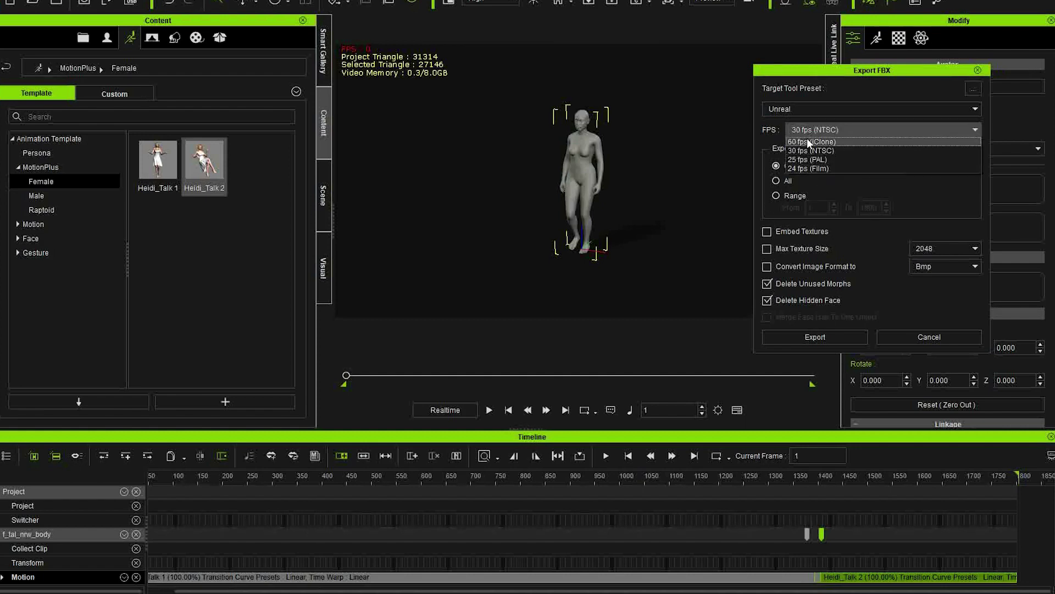
{"action": "left_click", "coordinate": [810, 74]}
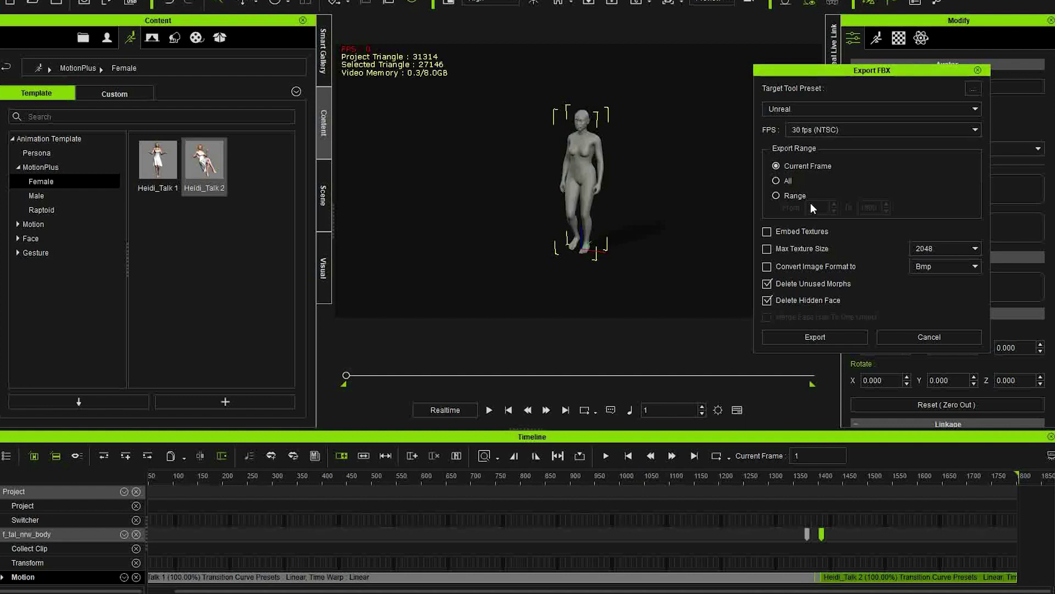
{"action": "left_click", "coordinate": [775, 196]}
Export the FBX as iCloneToMetahumanTest into the iClone To Metahuman folder
{"action": "left_click", "coordinate": [848, 337]}
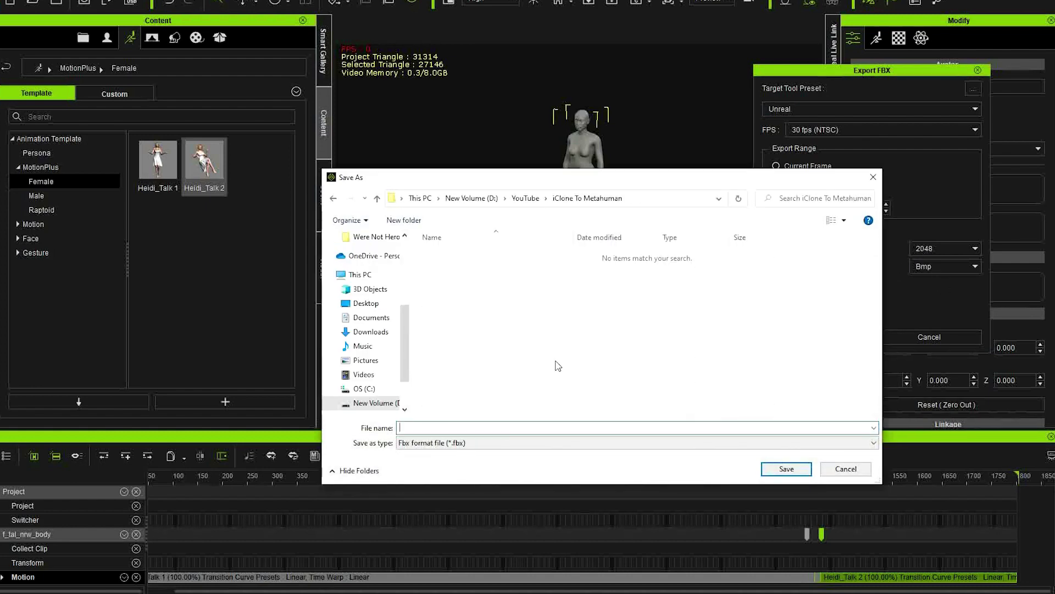
{"action": "type", "text": "iClone"}
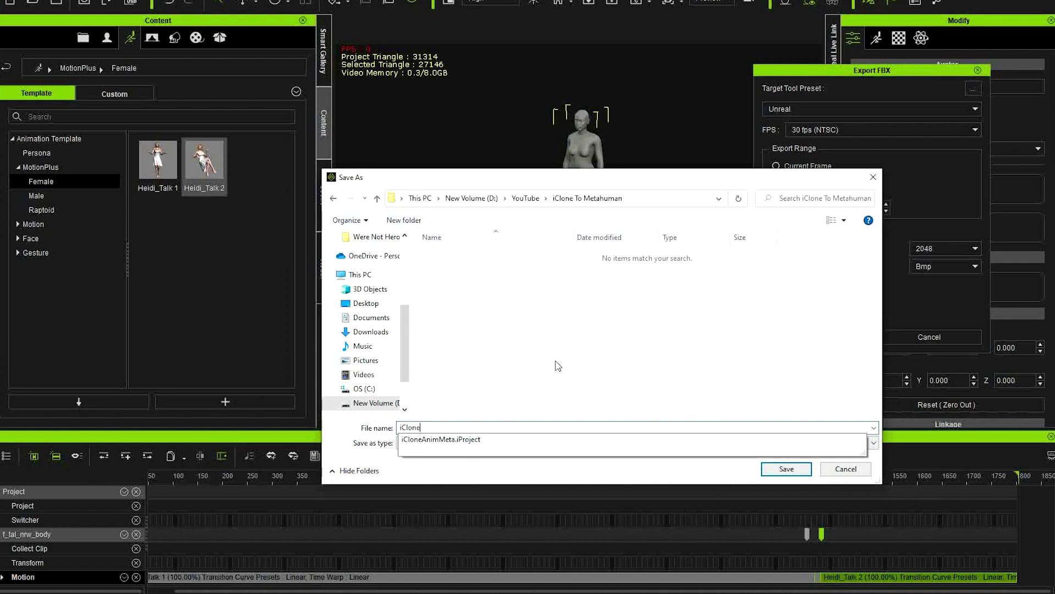
{"action": "type", "text": "ToMetah"}
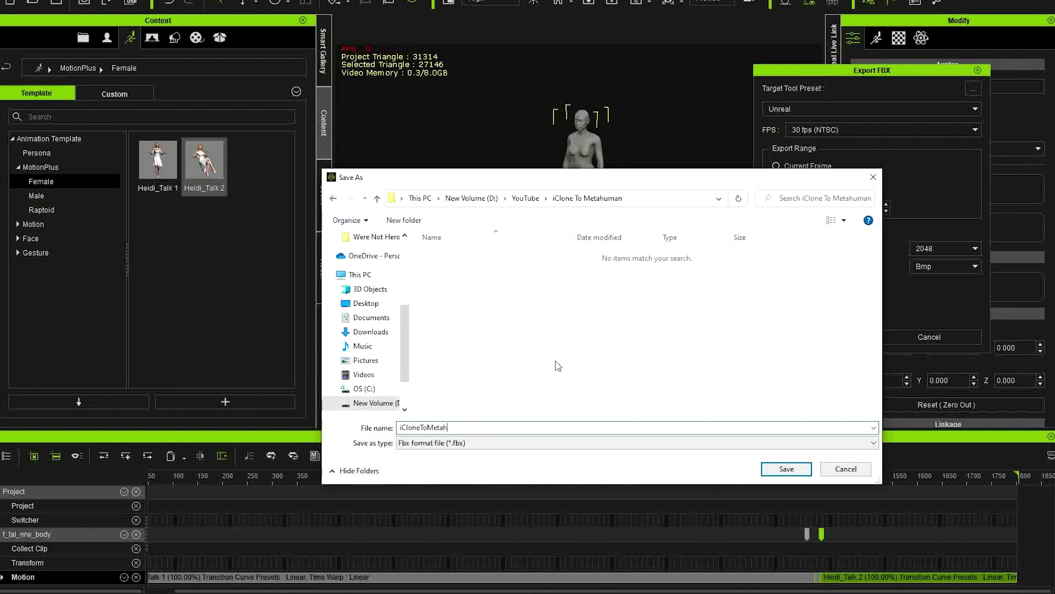
{"action": "type", "text": "umanTest"}
{"action": "left_click", "coordinate": [788, 467]}
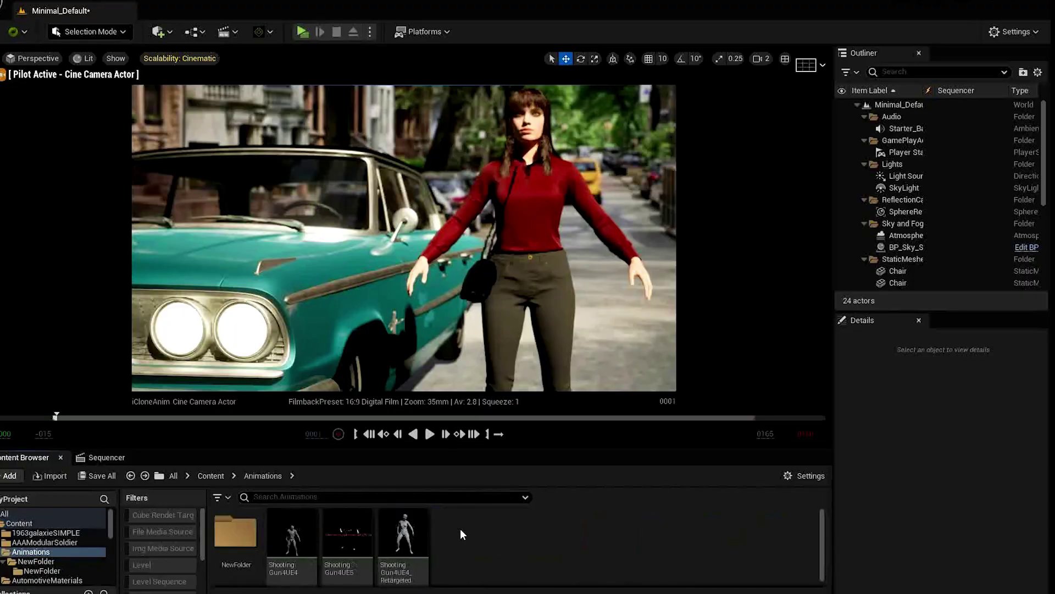
Start importing the iCloneToMetahumanTest FBX into the Animations folder
{"action": "right_click", "coordinate": [460, 529]}
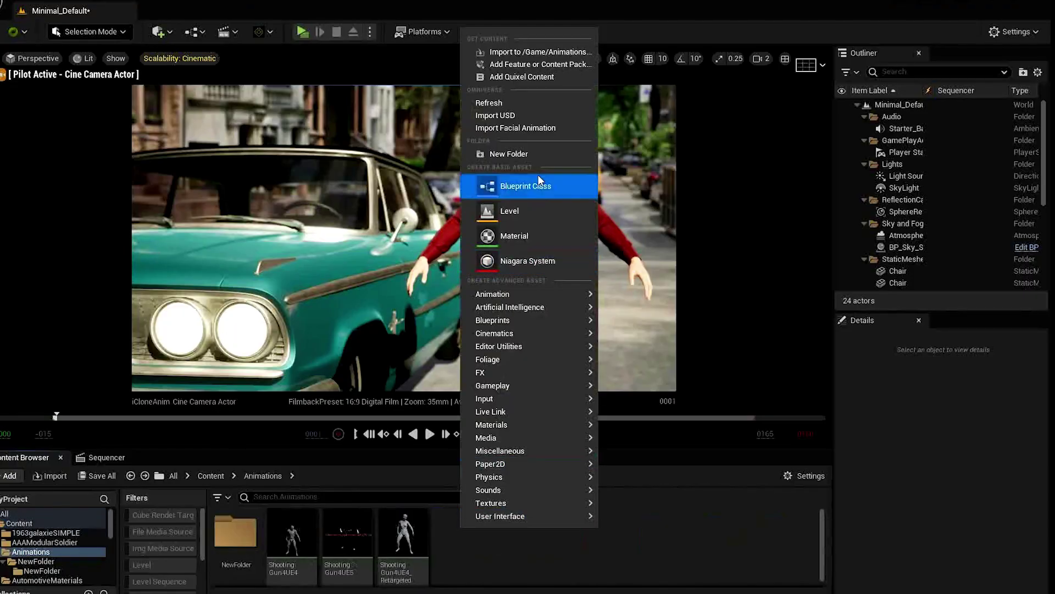
{"action": "left_click", "coordinate": [553, 51]}
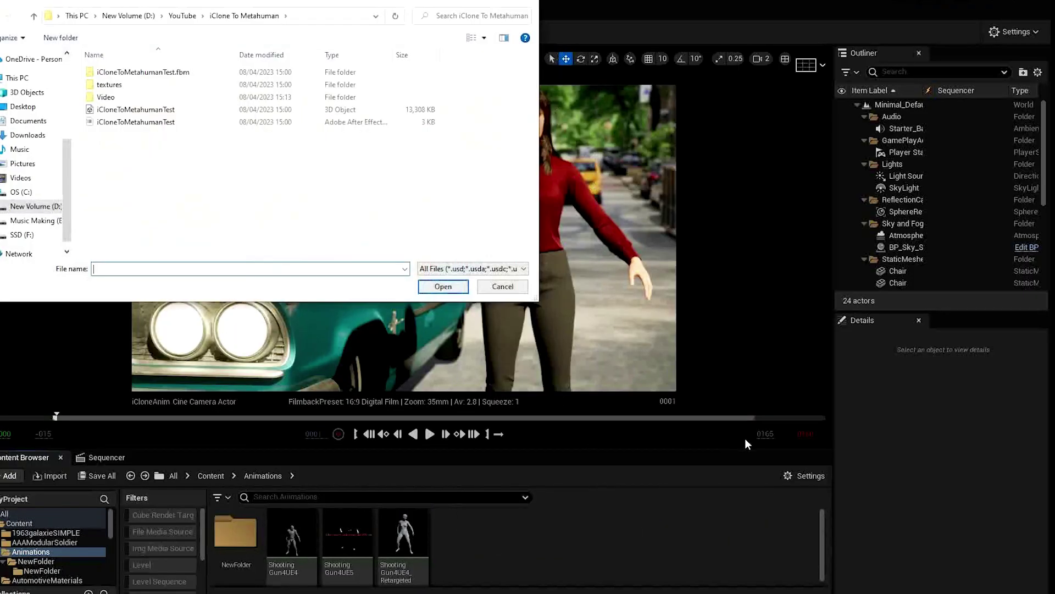
{"action": "double_click", "coordinate": [138, 112]}
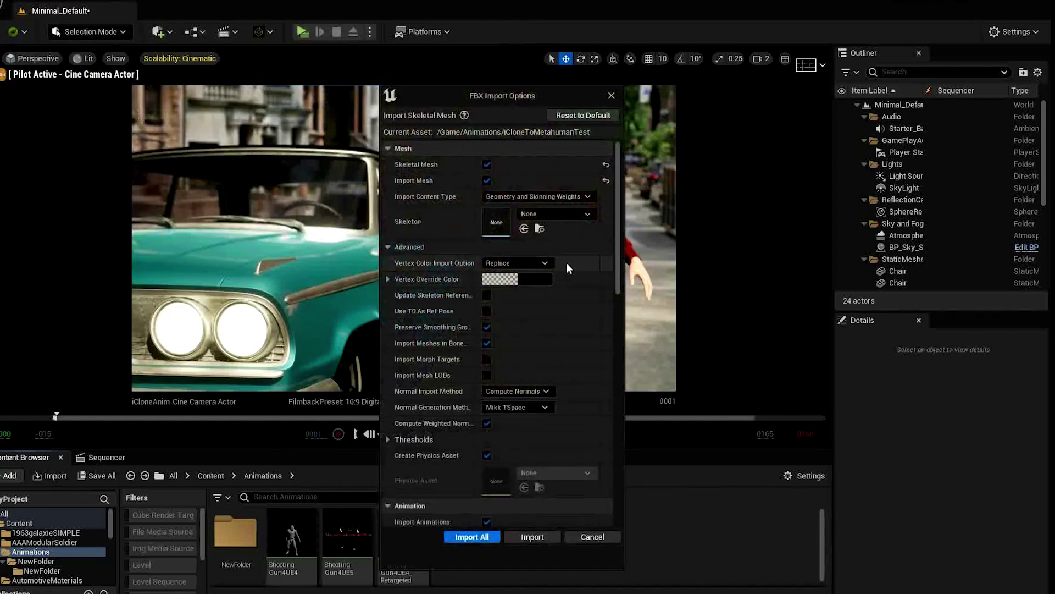
Import animation only, without the mesh, targeting the metahuman_base_skel skeleton
{"action": "left_click", "coordinate": [486, 184]}
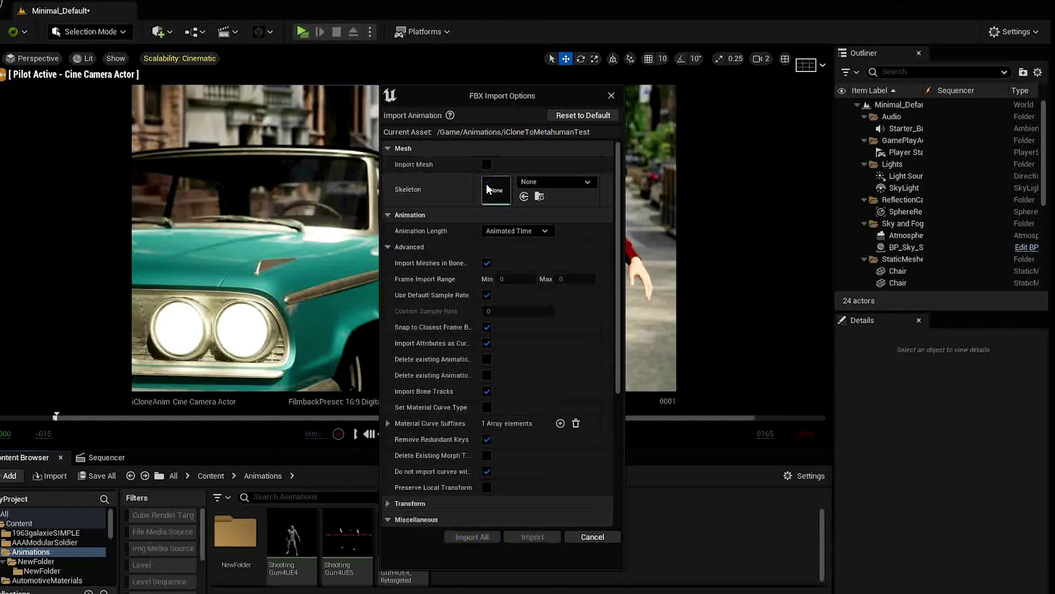
{"action": "left_click", "coordinate": [546, 184]}
{"action": "type", "text": "metah"}
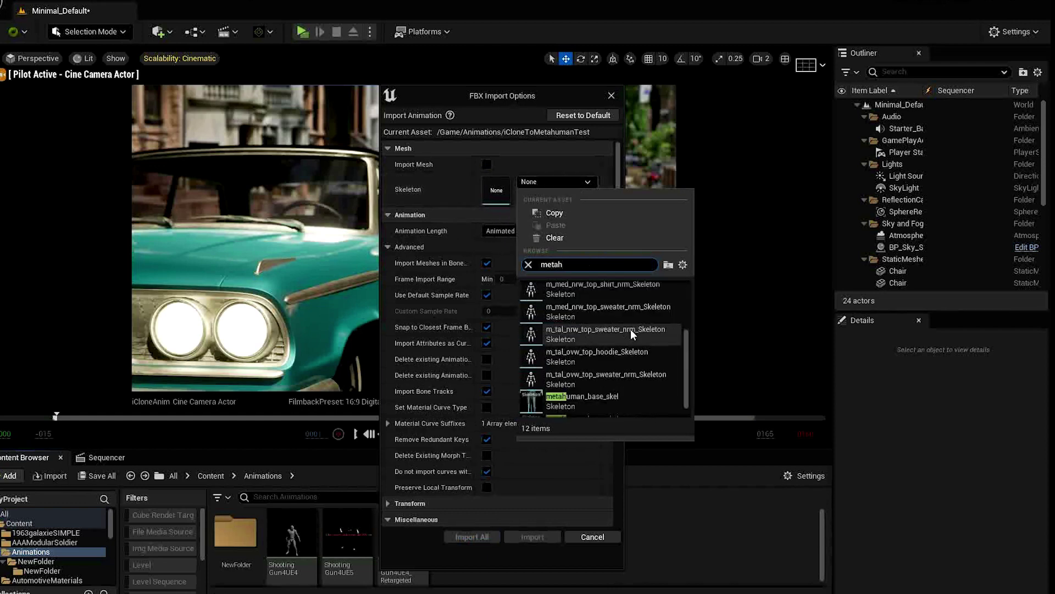
{"action": "scroll", "coordinate": [631, 329], "scroll_direction": "down", "scroll_amount": 1}
{"action": "mouse_move", "coordinate": [604, 379]}
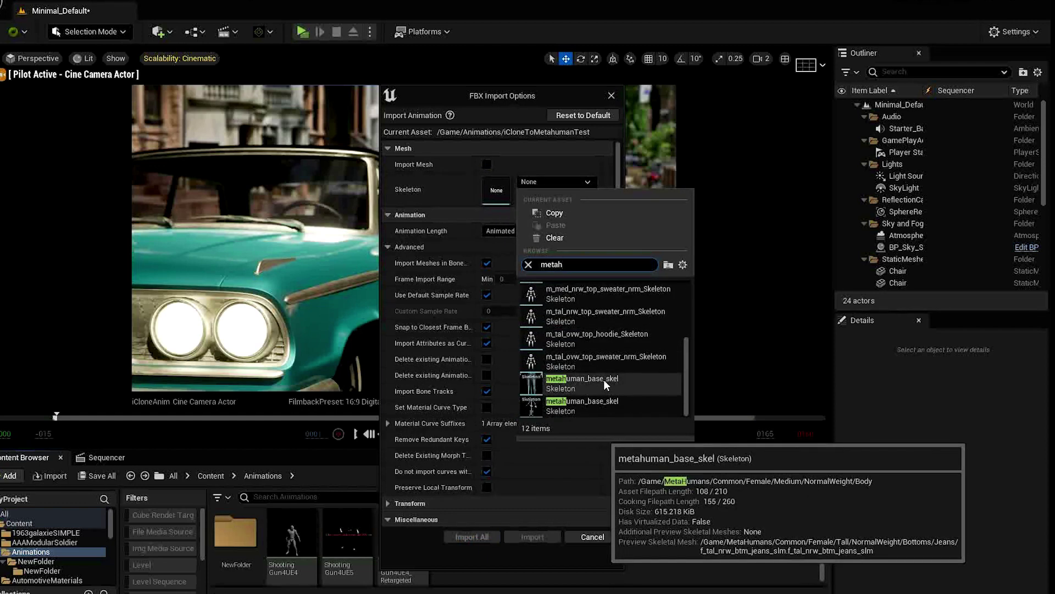
{"action": "left_click", "coordinate": [604, 379]}
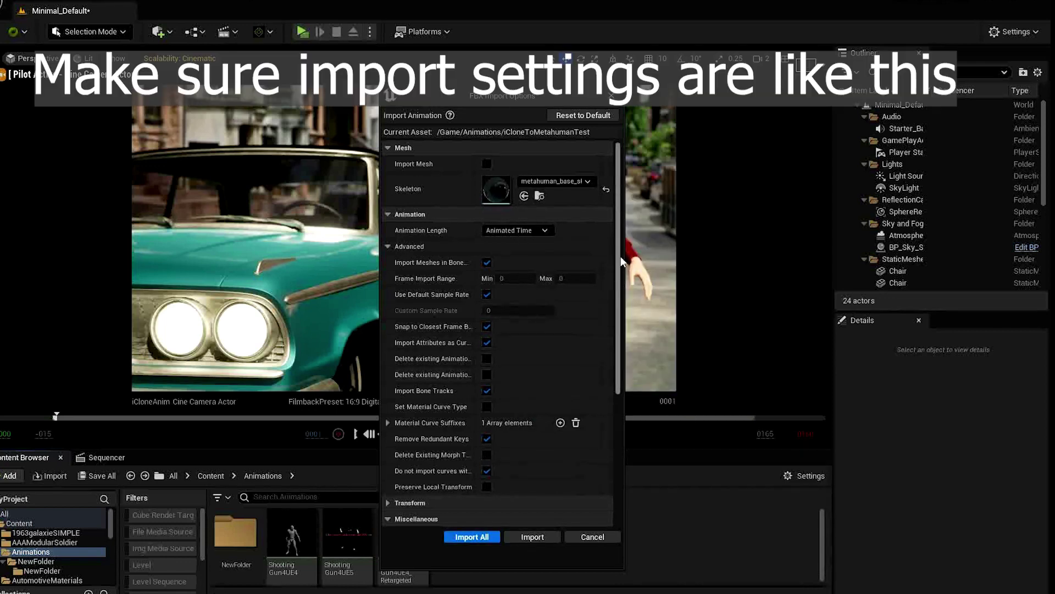
{"action": "left_click_drag", "start_coordinate": [621, 256], "coordinate": [646, 334]}
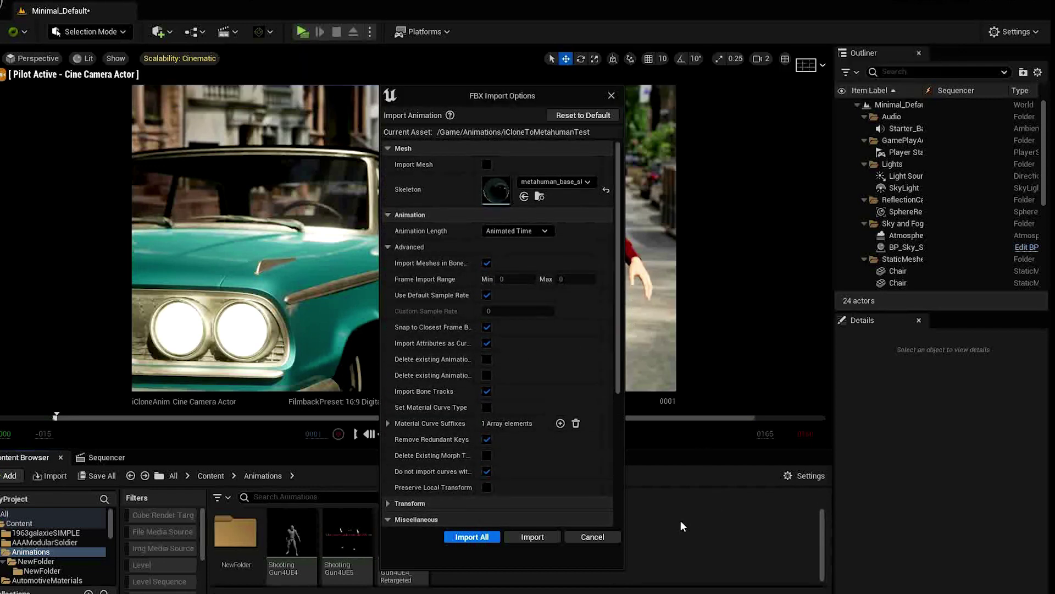
{"action": "left_click", "coordinate": [547, 537]}
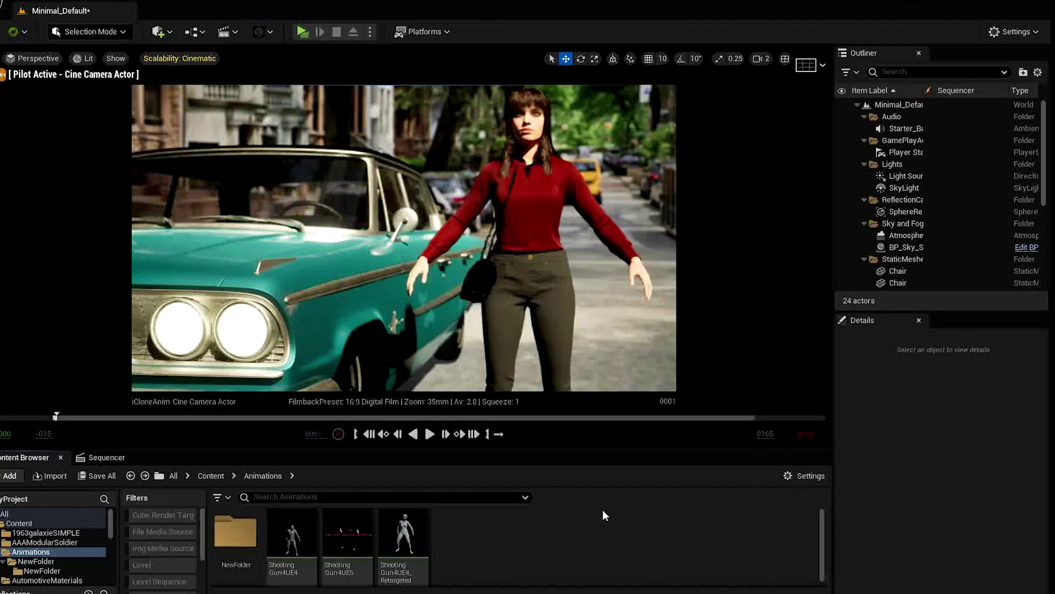
Dismiss the import Message Log, leaving the iCloneToMetahumanTest sequence in Animations
{"action": "left_click", "coordinate": [795, 138]}
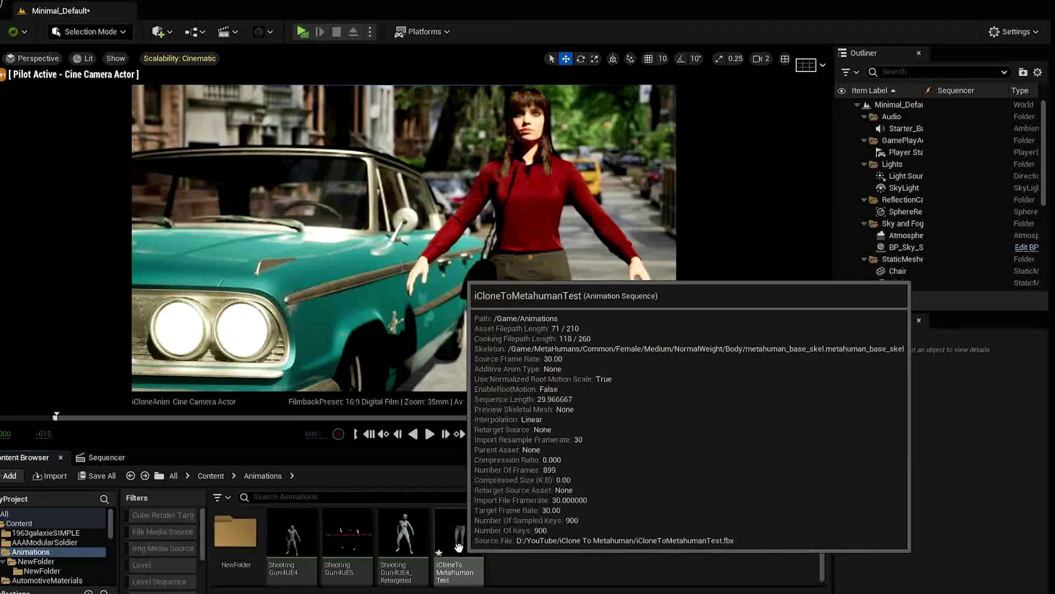
Preview iCloneToMetahumanTest on a full body mesh, then add BP_Vivian to the iCloneAnim sequence
{"action": "double_click", "coordinate": [457, 544]}
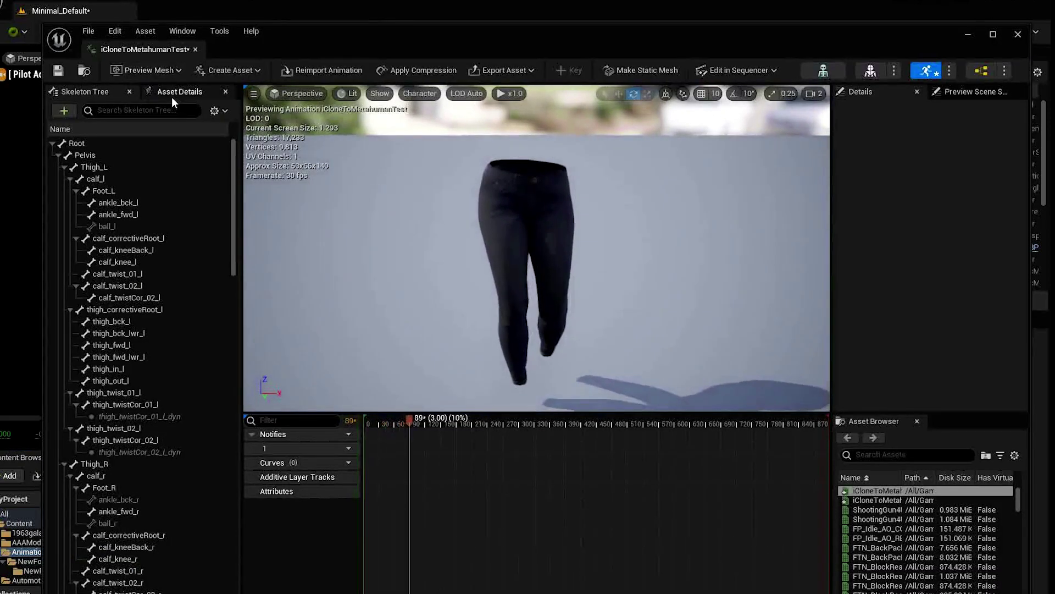
{"action": "left_click", "coordinate": [139, 70]}
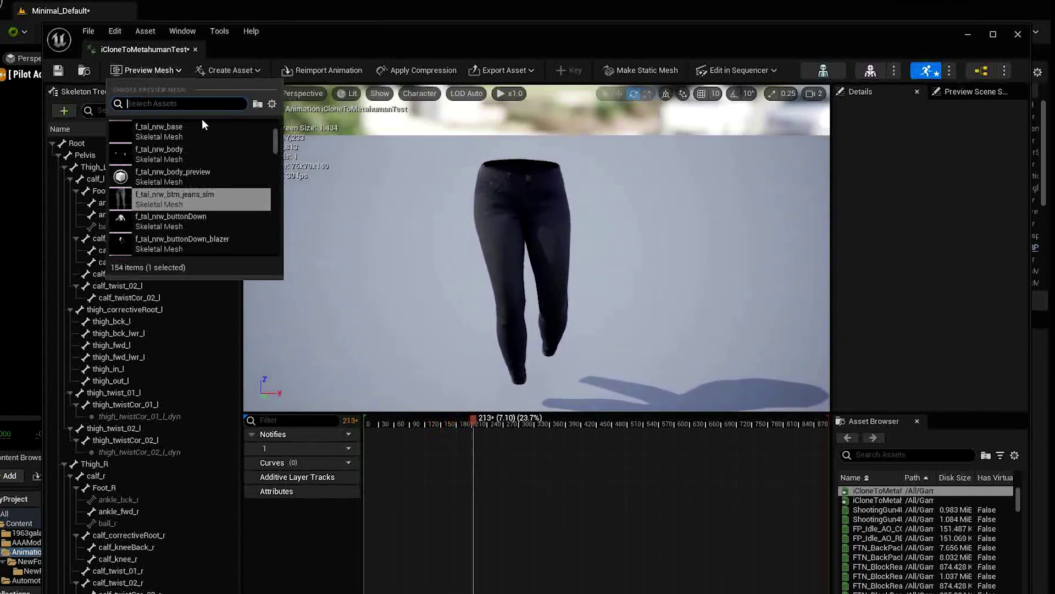
{"action": "left_click", "coordinate": [201, 175]}
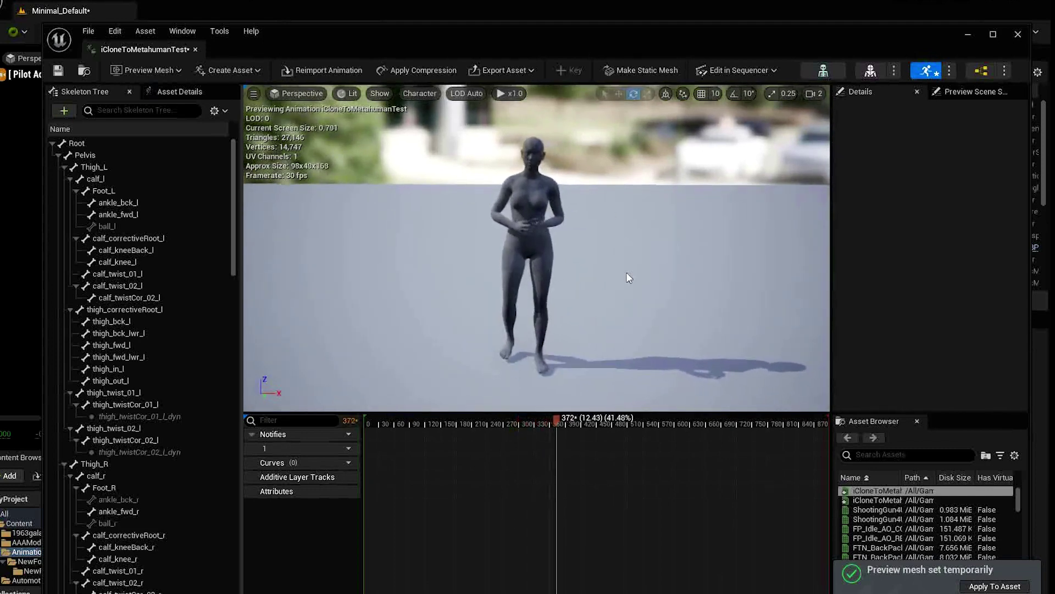
{"action": "left_click", "coordinate": [401, 434]}
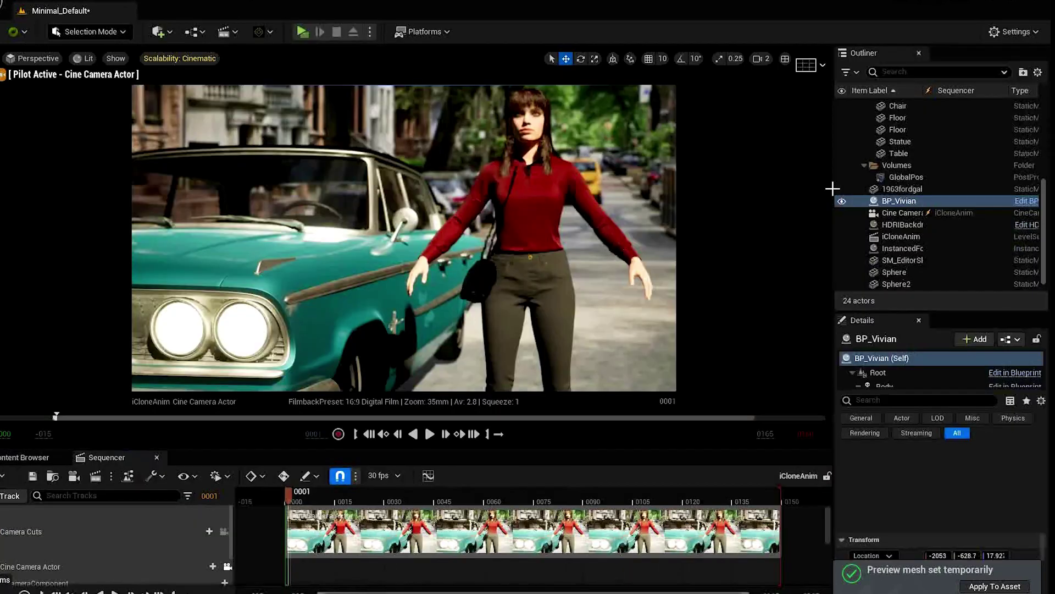
{"action": "left_click_drag", "start_coordinate": [899, 224], "coordinate": [118, 560]}
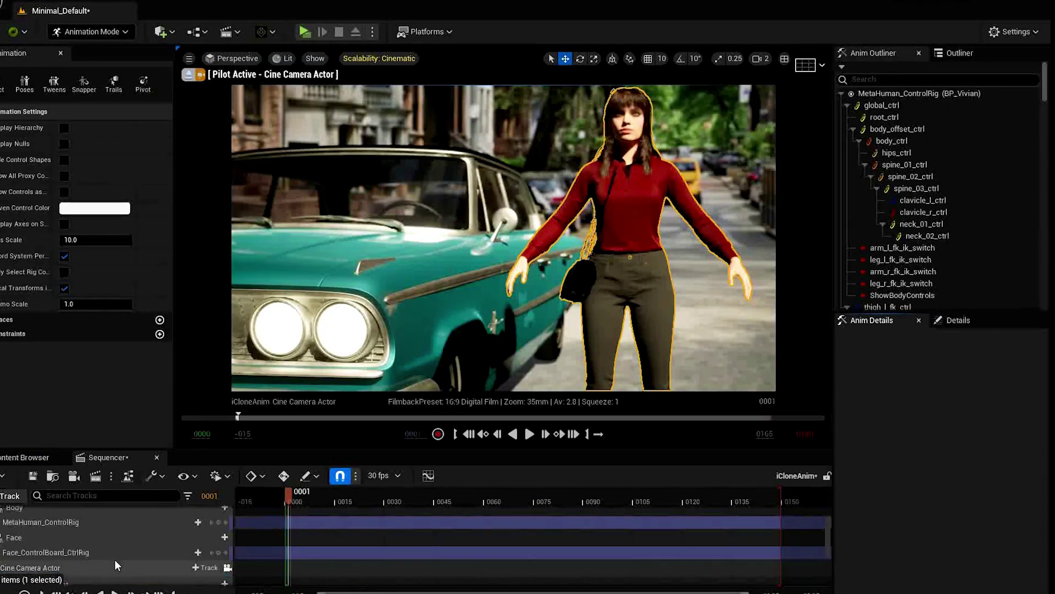